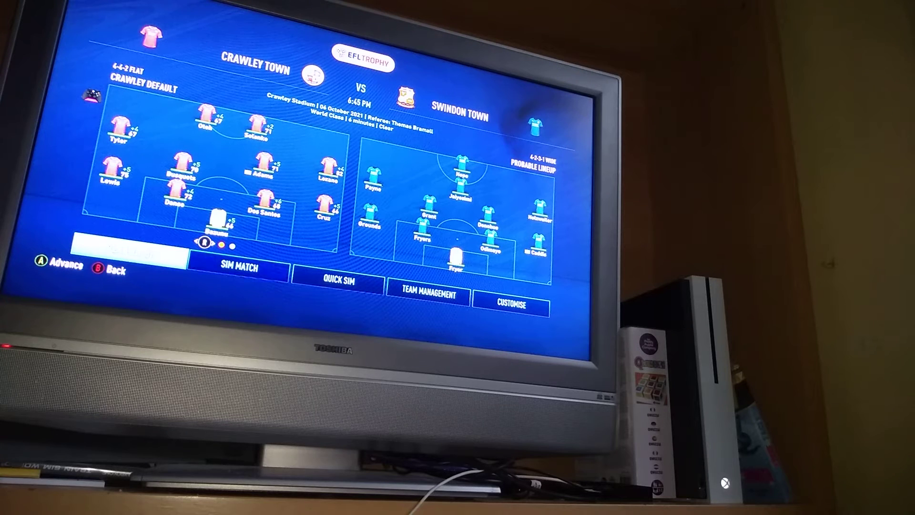
{"action": "key", "text": "Right"}
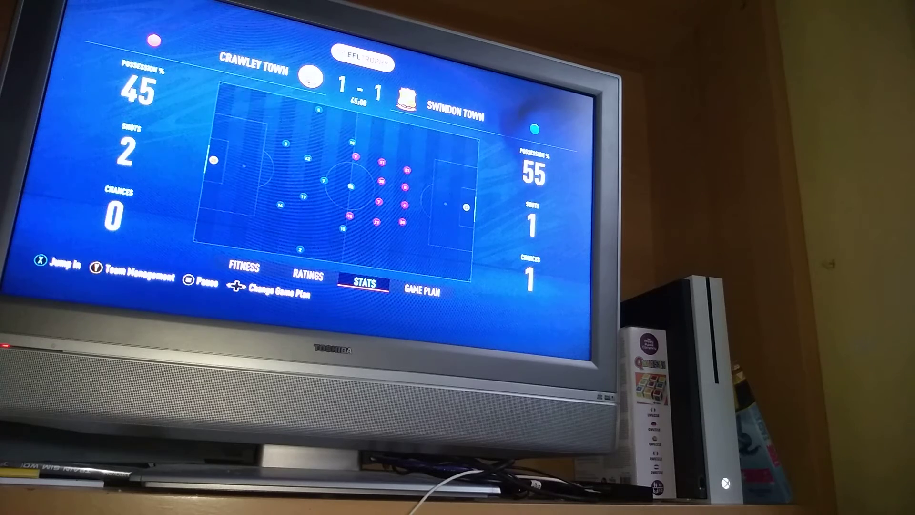
{"action": "key", "text": "Left"}
{"action": "key", "text": "Left"}
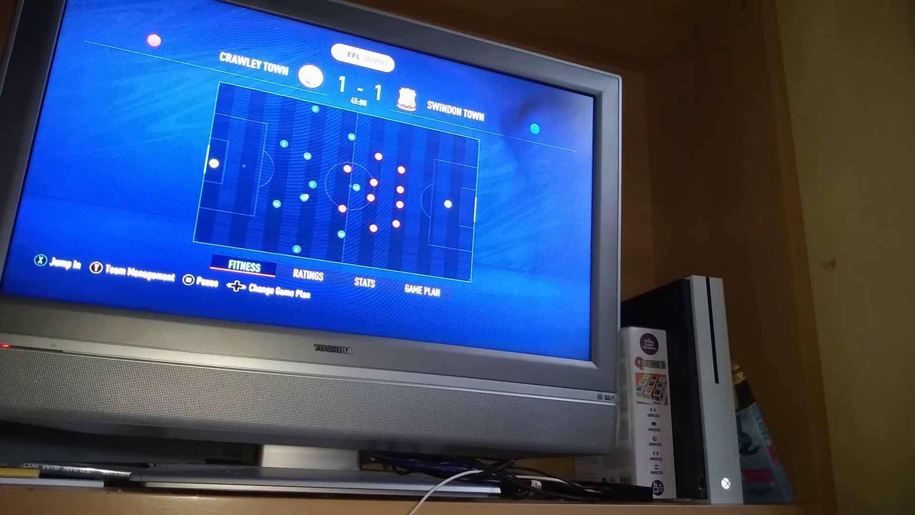